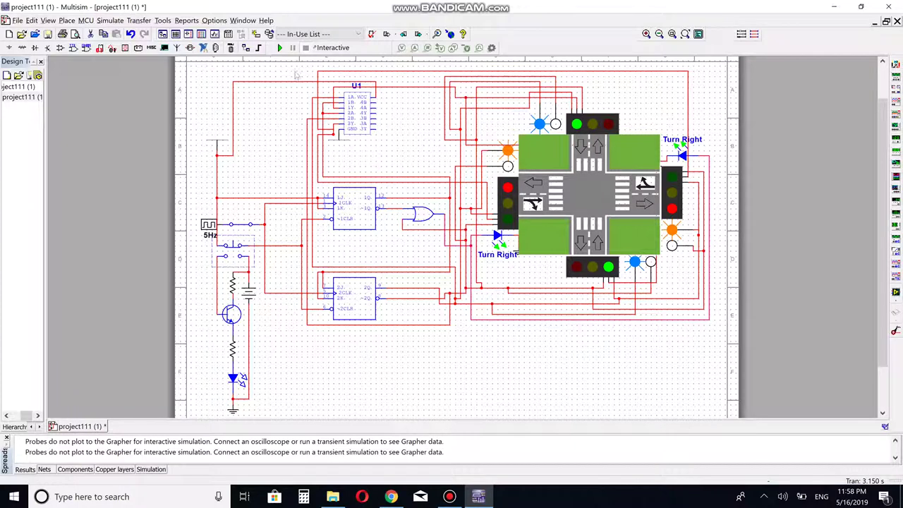
# Step: Run the interactive simulation so the intersection lights start cycling
pyautogui.click(279, 47)
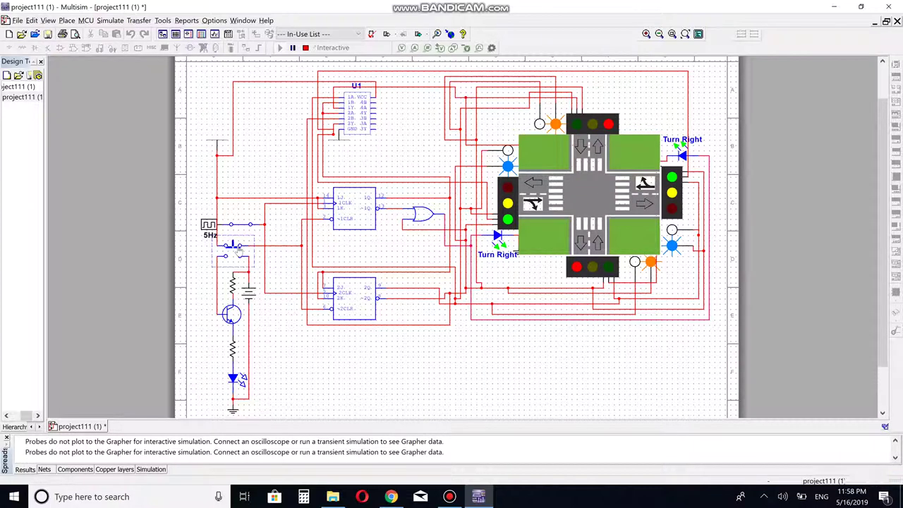
# Step: Close sensor switch S2 while two signals turn yellow alongside green
pyautogui.click(235, 245)
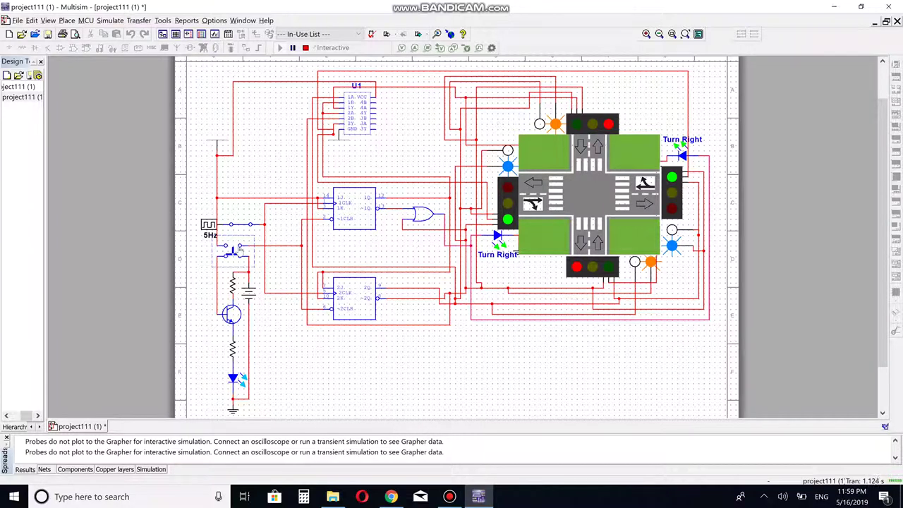
# Step: Open sensor switch S2 again so two opposing signals turn green
pyautogui.click(240, 248)
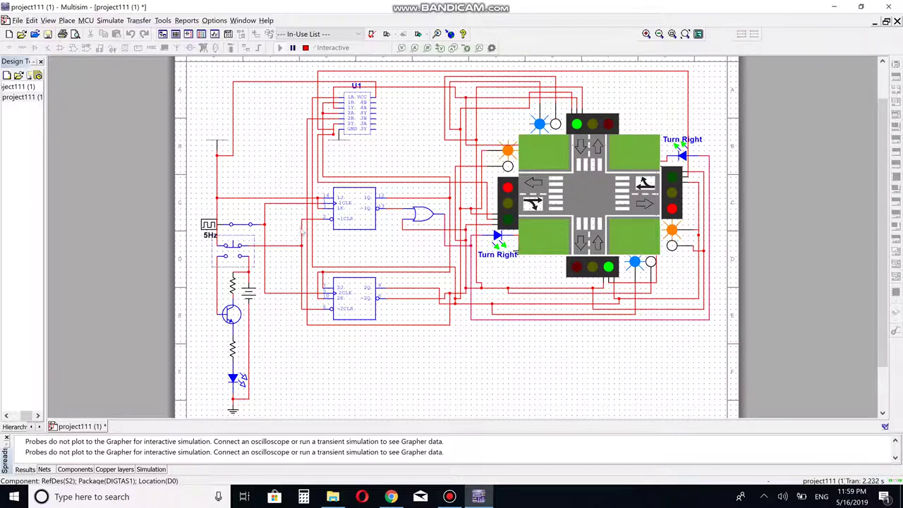
# Step: Close sensor switch S2, then press and release it to flip the light phase
pyautogui.click(227, 253)
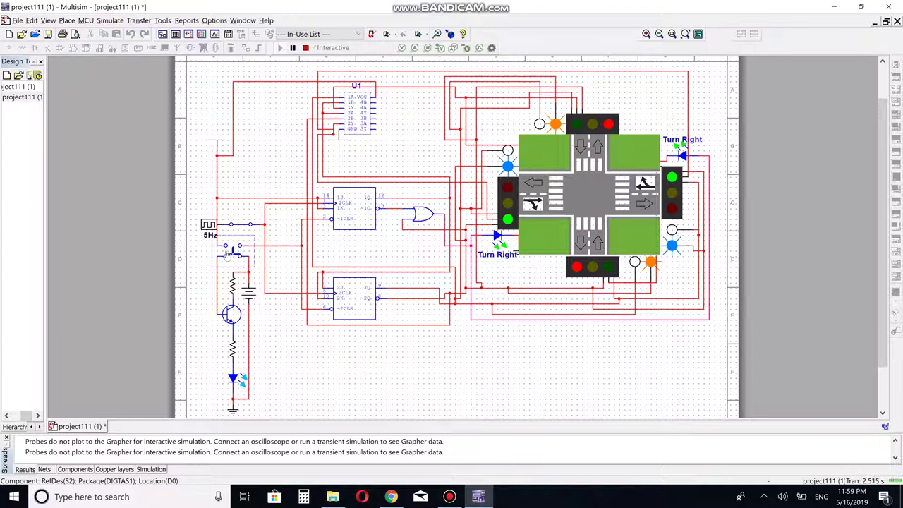
pyautogui.click(227, 255)
pyautogui.click(228, 255)
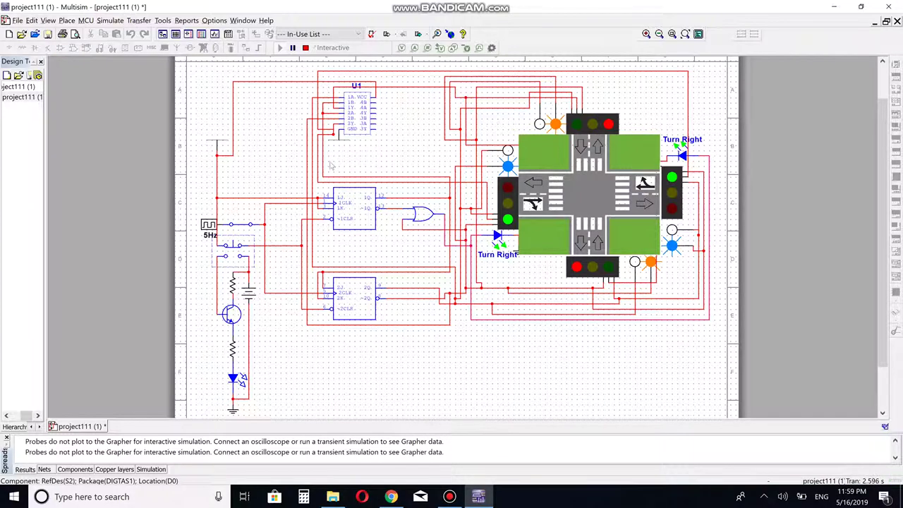